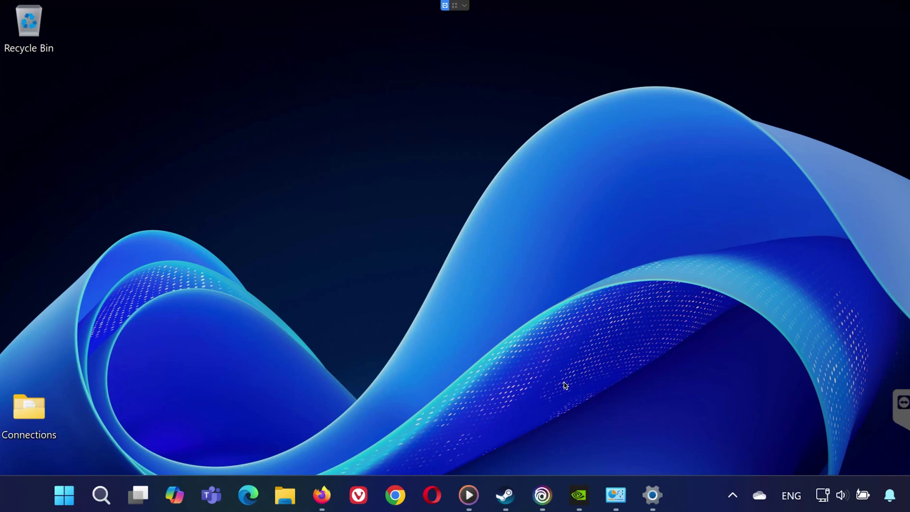
Verify the integrity of the installed game files for Tom Clancy's Rainbow Six Siege in Steam.
{"action": "left_click", "coordinate": [511, 495]}
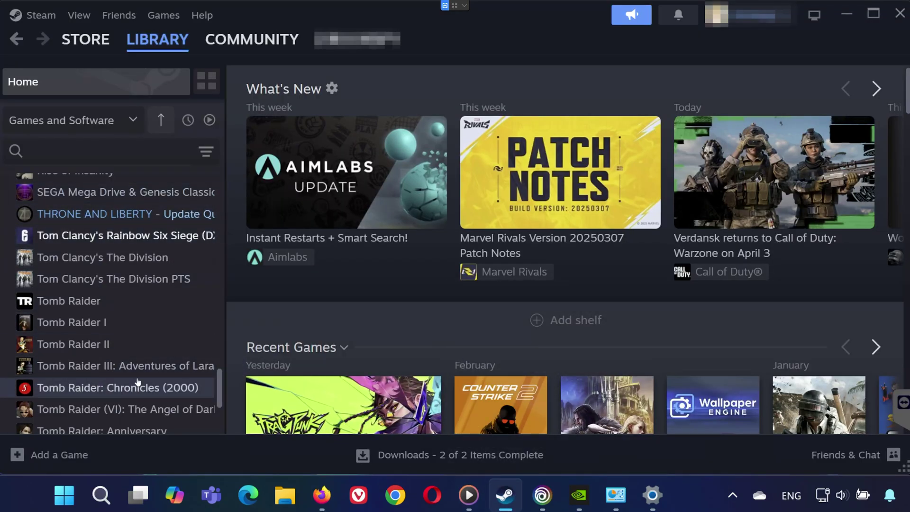
{"action": "right_click", "coordinate": [130, 238]}
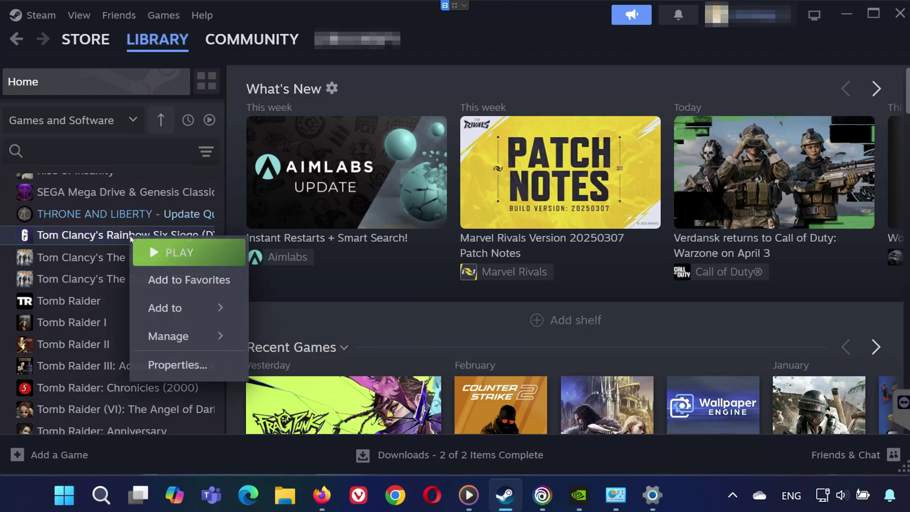
{"action": "left_click", "coordinate": [169, 365]}
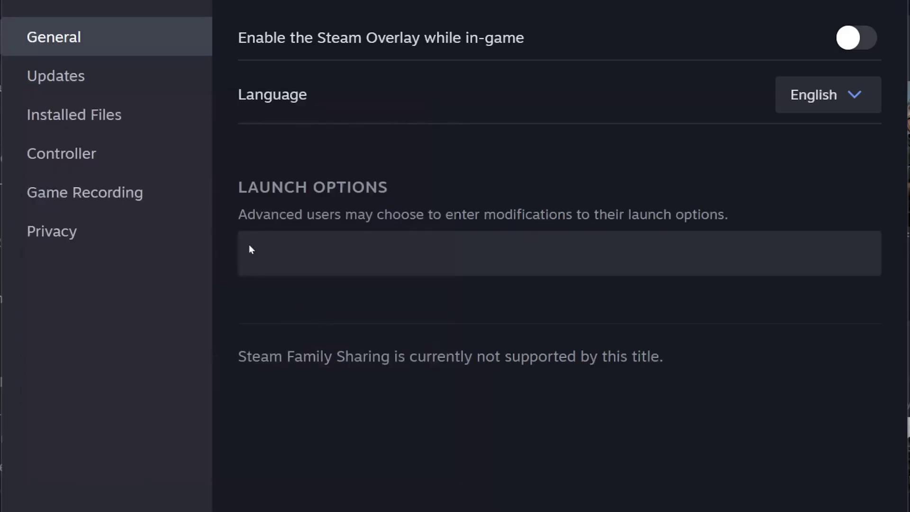
{"action": "left_click", "coordinate": [123, 124]}
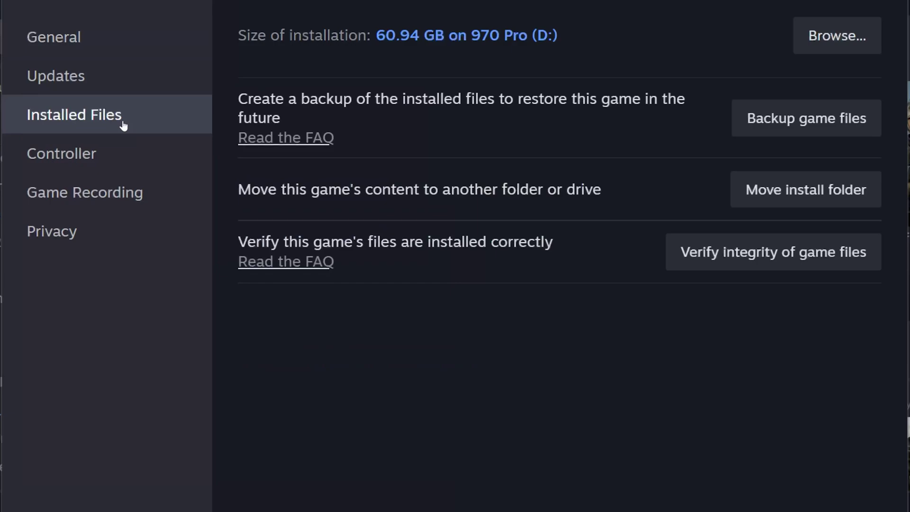
{"action": "left_click", "coordinate": [773, 256]}
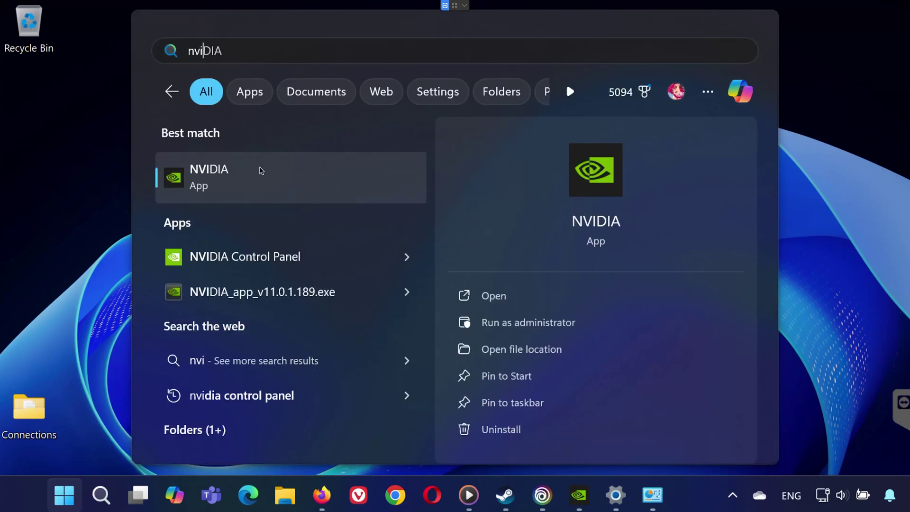
Check for Game Ready Driver updates in the NVIDIA app and minimize it.
{"action": "left_click", "coordinate": [258, 170]}
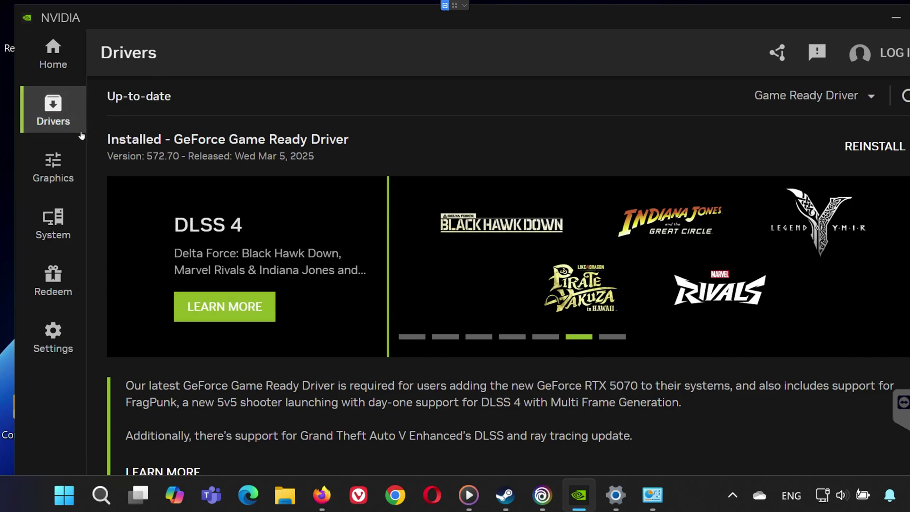
{"action": "left_click", "coordinate": [906, 97]}
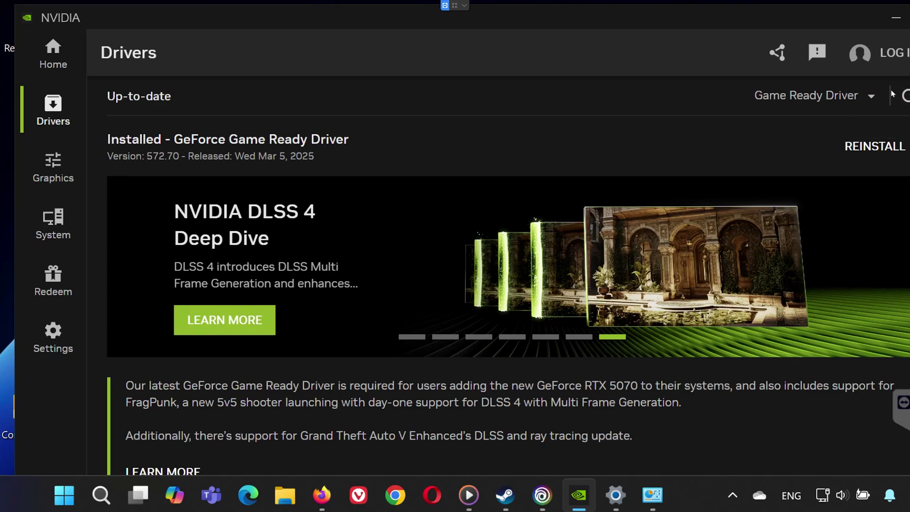
{"action": "left_click", "coordinate": [896, 18]}
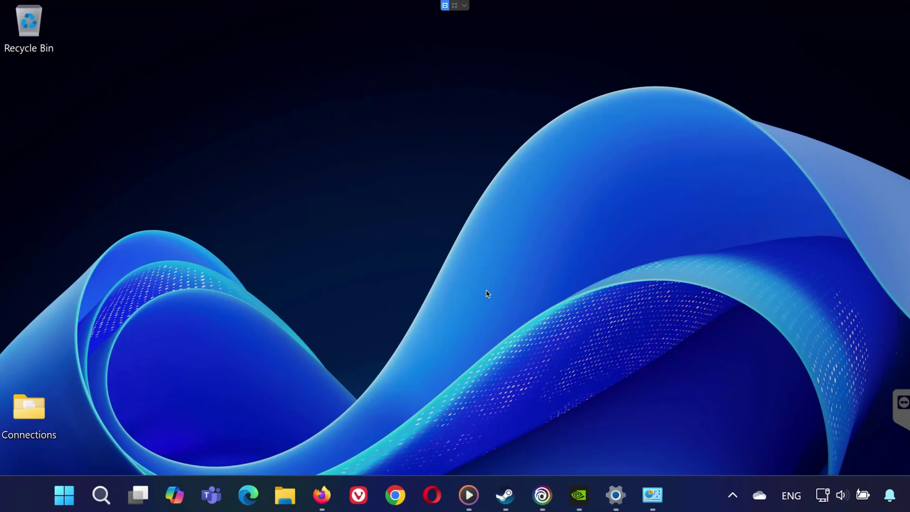
Switch to Firefox and examine the Windows driver download option on AMD's Drivers and Support page, then minimize the browser.
{"action": "left_click", "coordinate": [321, 495]}
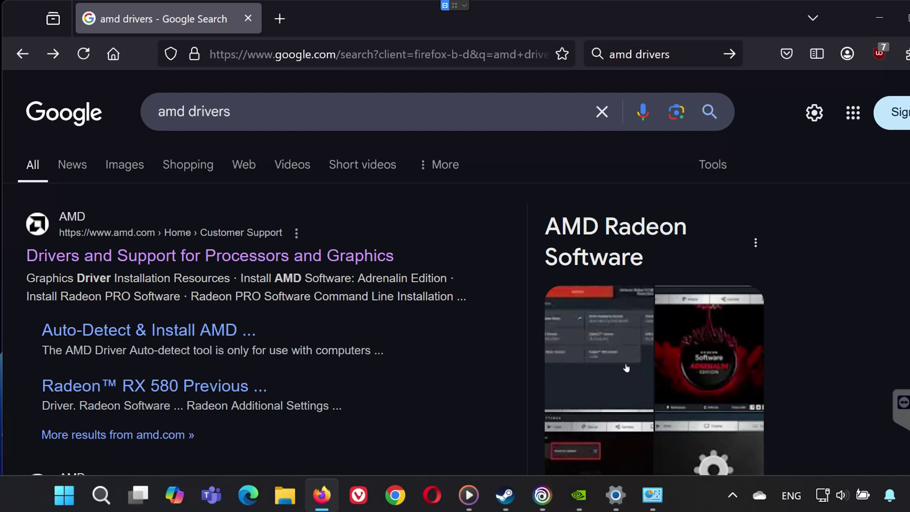
{"action": "left_click", "coordinate": [349, 257]}
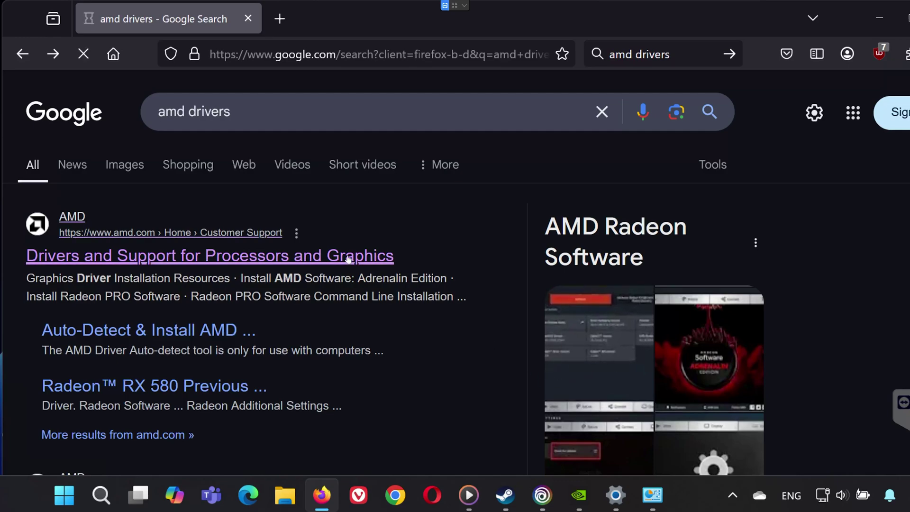
{"action": "scroll", "coordinate": [353, 284], "scroll_direction": "down", "scroll_amount": 10}
{"action": "scroll", "coordinate": [357, 312], "scroll_direction": "up", "scroll_amount": 4}
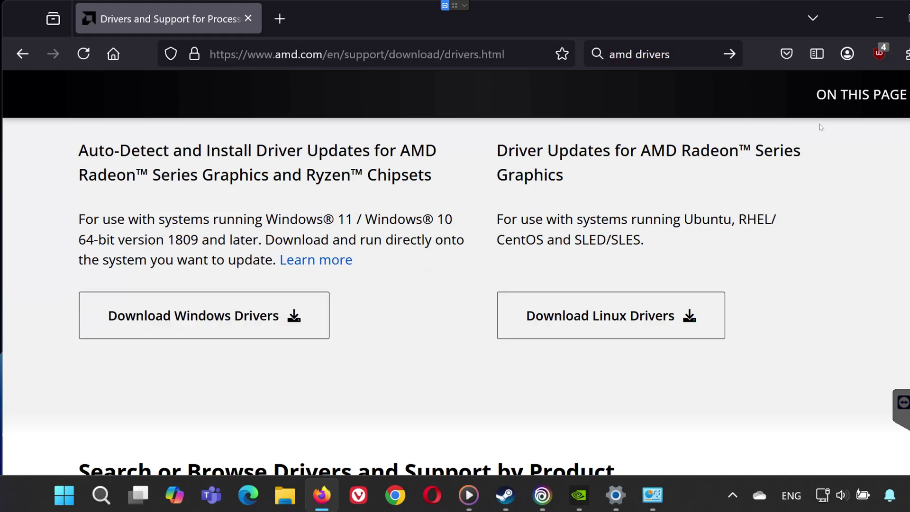
{"action": "left_click", "coordinate": [878, 23]}
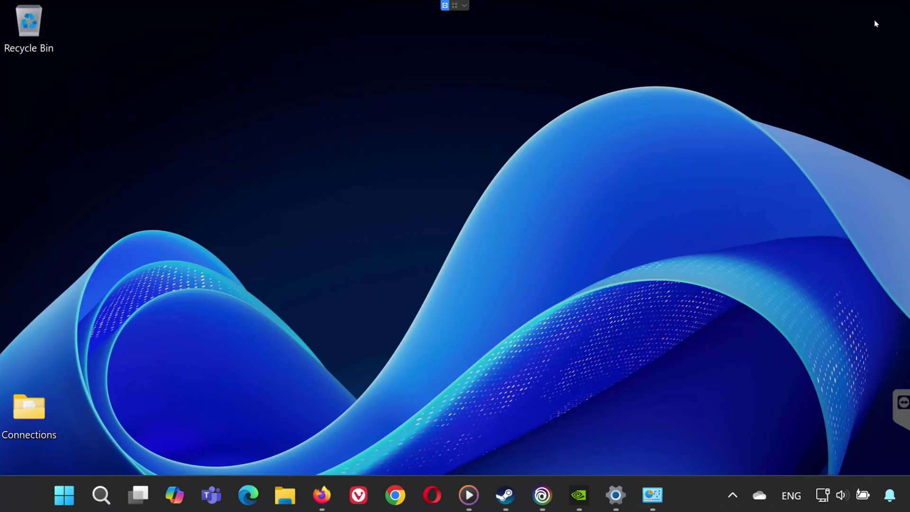
Search Windows for "fire" and open the list of apps allowed through Windows Defender Firewall.
{"action": "left_click", "coordinate": [73, 496]}
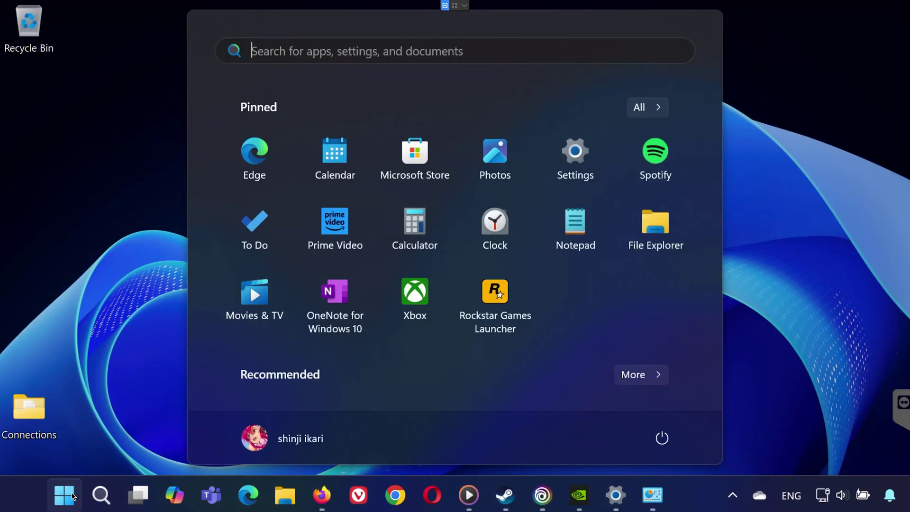
{"action": "type", "text": "fire"}
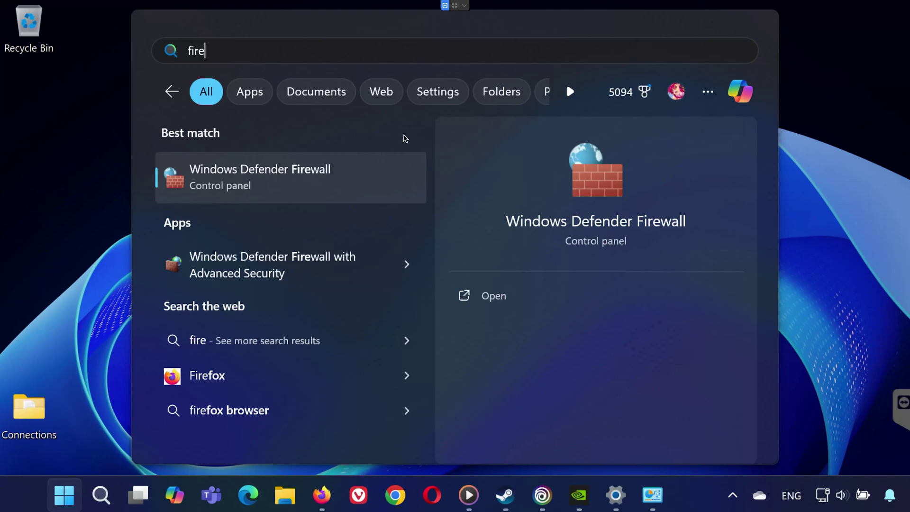
{"action": "left_click", "coordinate": [292, 185]}
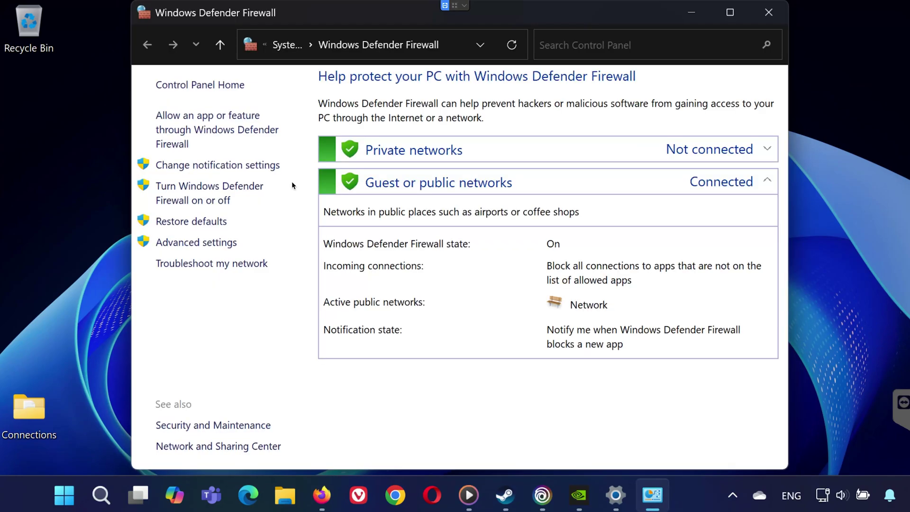
{"action": "left_click", "coordinate": [244, 129]}
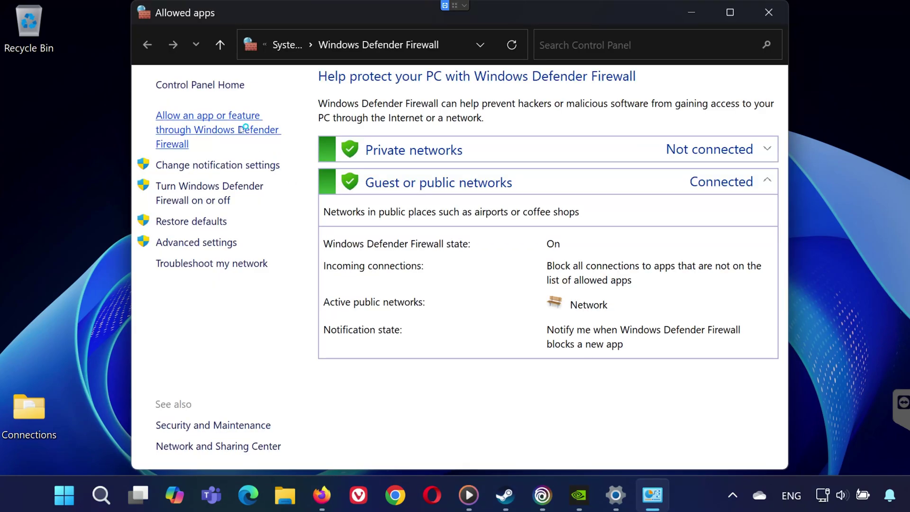
Find Rainbow Six among the allowed apps and allow it on private networks.
{"action": "left_click", "coordinate": [338, 237]}
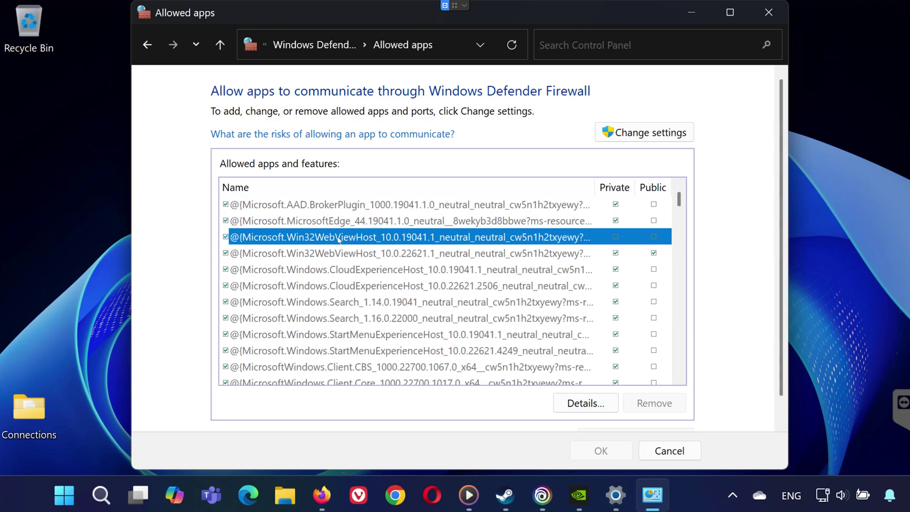
{"action": "key", "text": "r"}
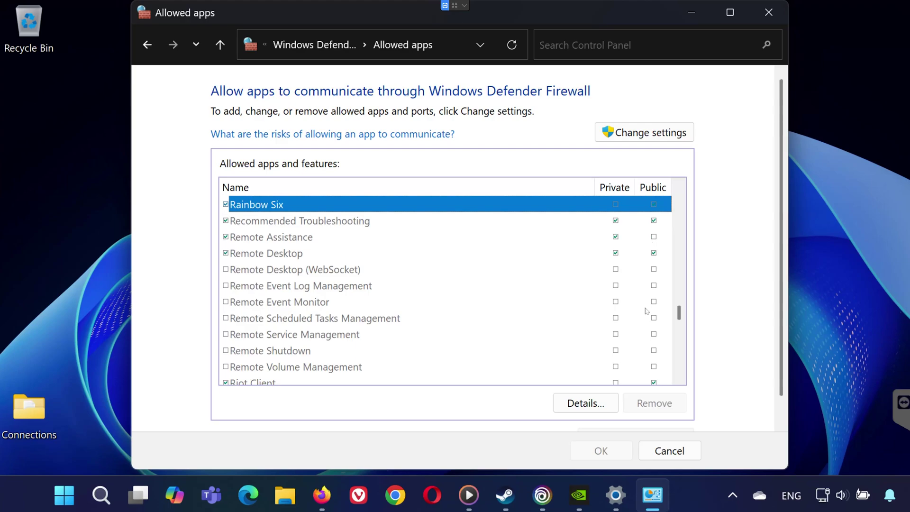
{"action": "left_click", "coordinate": [648, 134]}
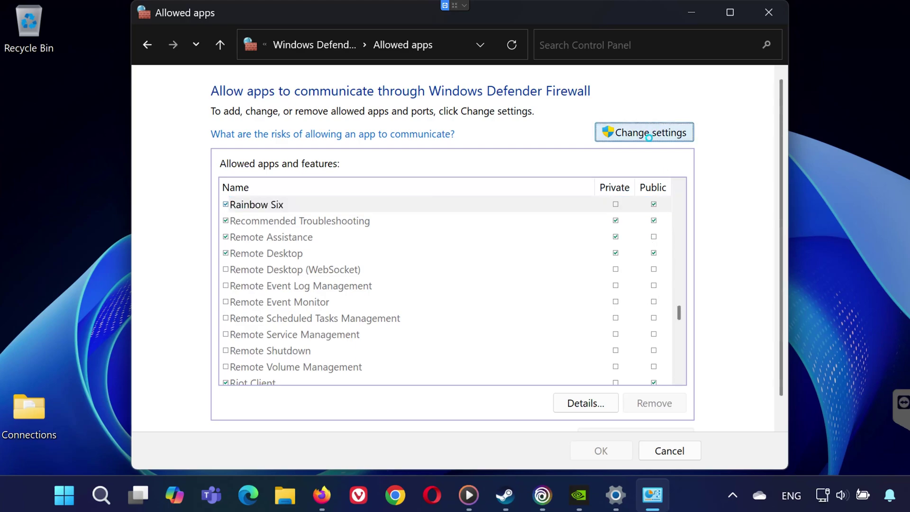
{"action": "left_click", "coordinate": [616, 204]}
{"action": "scroll", "coordinate": [661, 425], "scroll_direction": "down", "scroll_amount": 1}
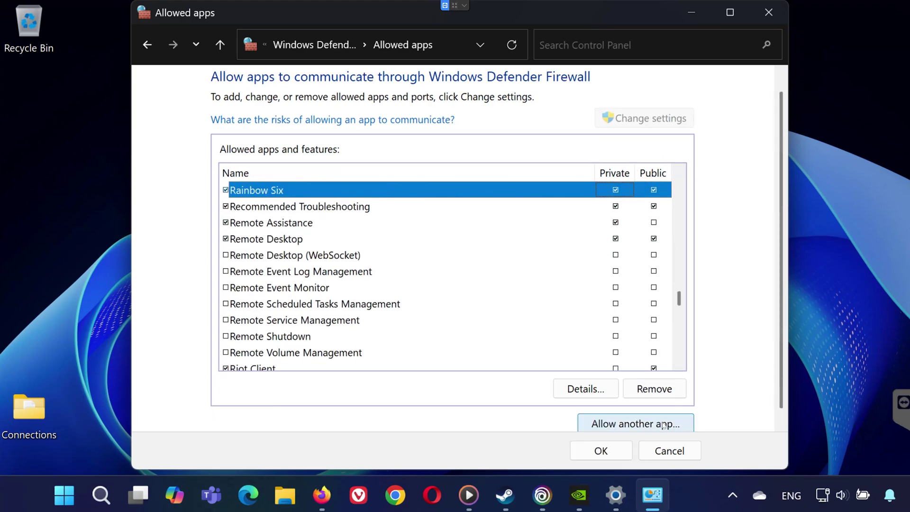
{"action": "left_click", "coordinate": [659, 420]}
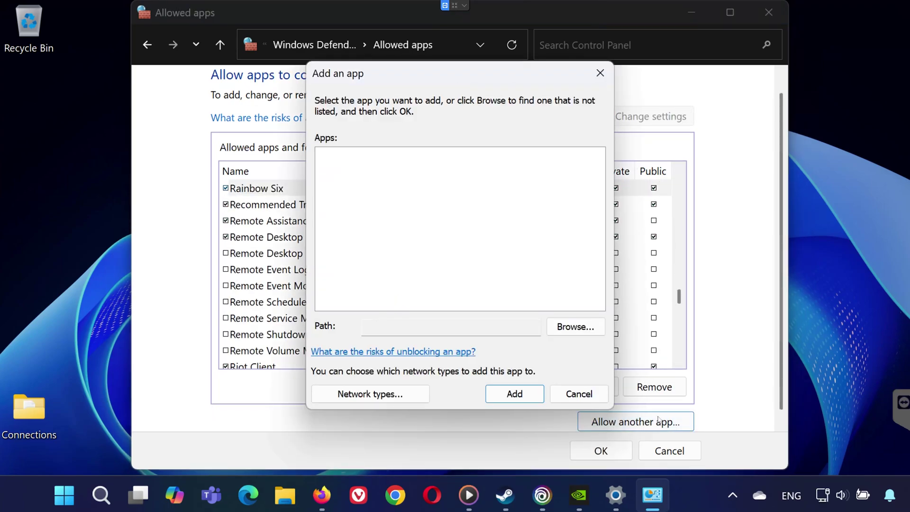
{"action": "left_click", "coordinate": [587, 331]}
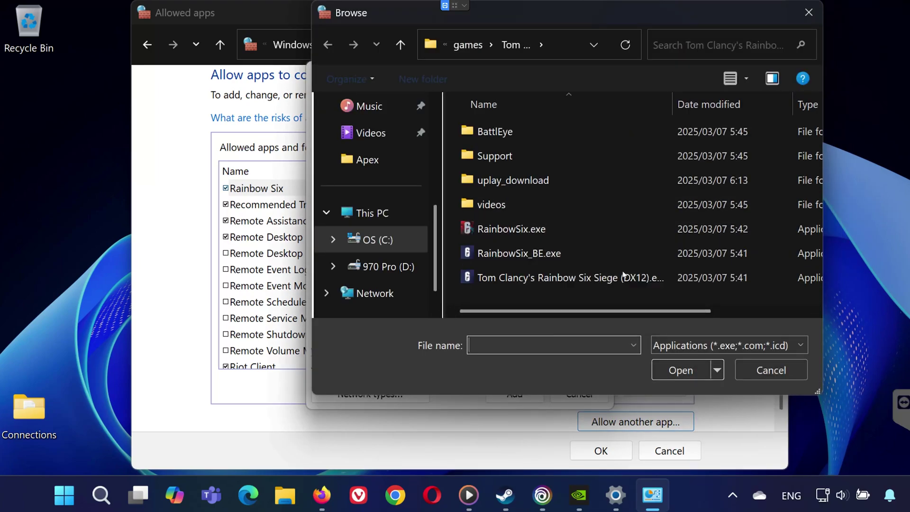
{"action": "left_click", "coordinate": [755, 370]}
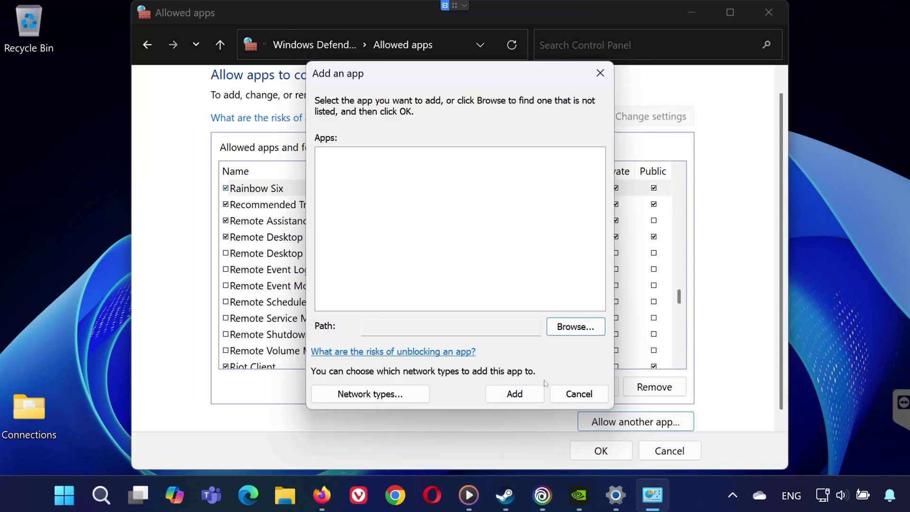
{"action": "left_click", "coordinate": [567, 394]}
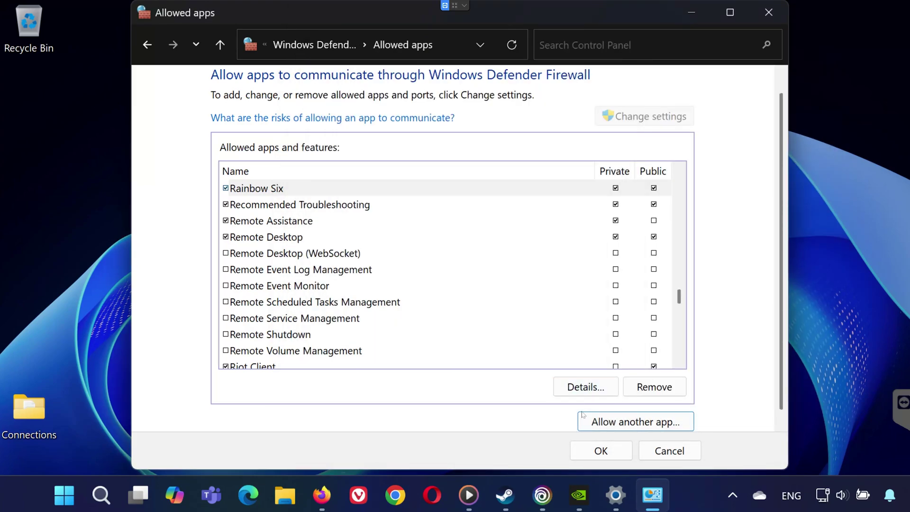
Save the allowed apps changes and close the Windows Defender Firewall window.
{"action": "left_click", "coordinate": [596, 448]}
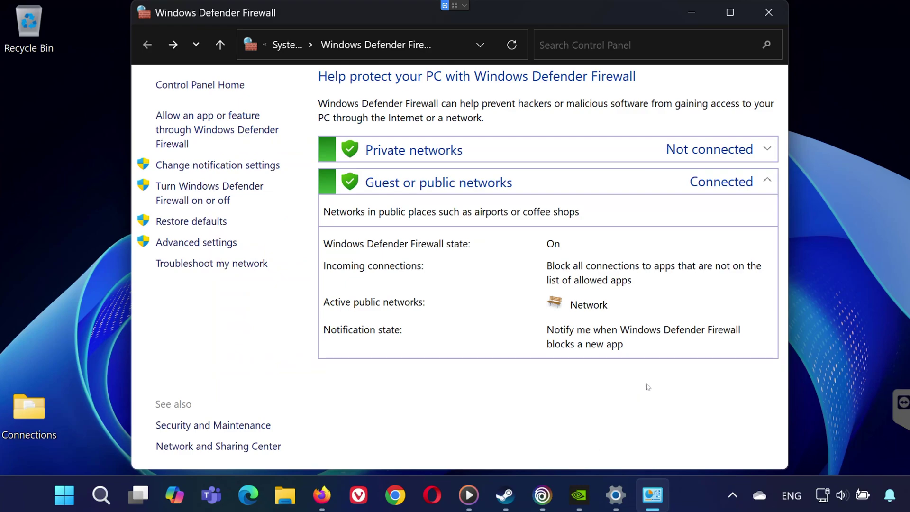
{"action": "left_click", "coordinate": [769, 13]}
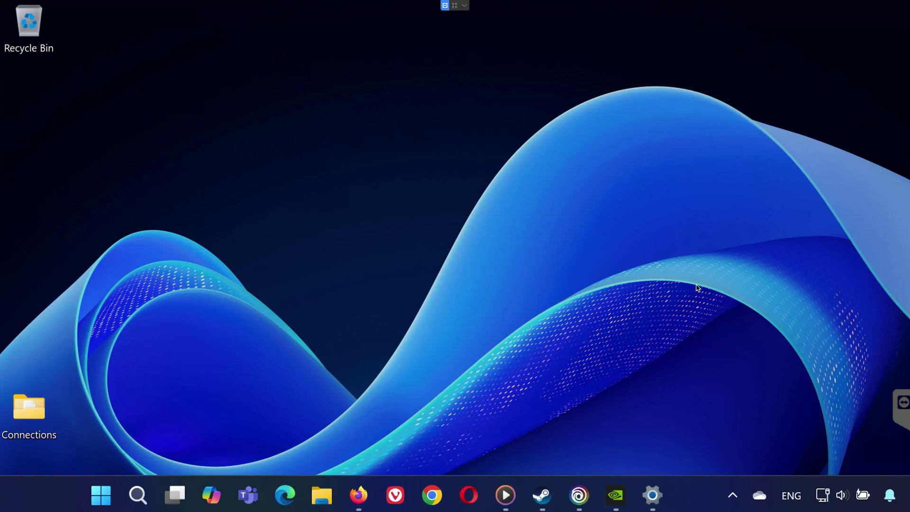
Switch to Ubisoft Connect and open the account profile options.
{"action": "left_click", "coordinate": [583, 498]}
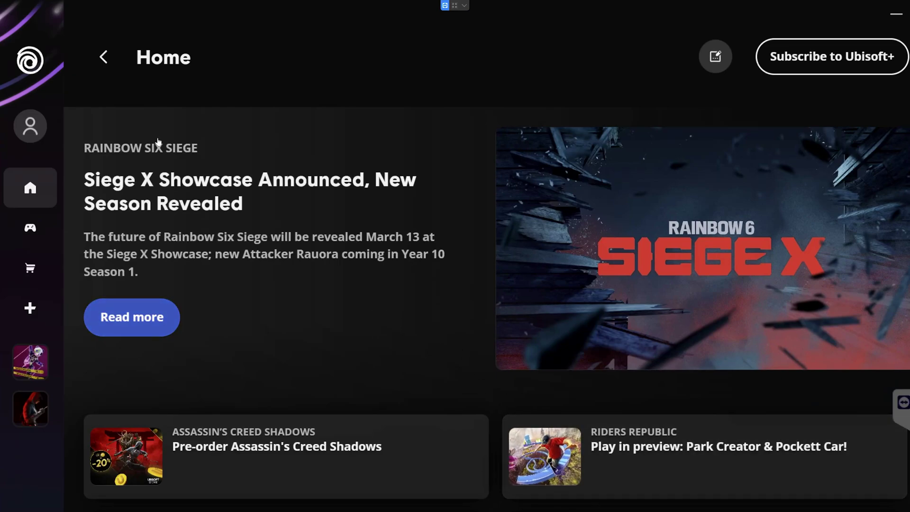
{"action": "left_click", "coordinate": [35, 126]}
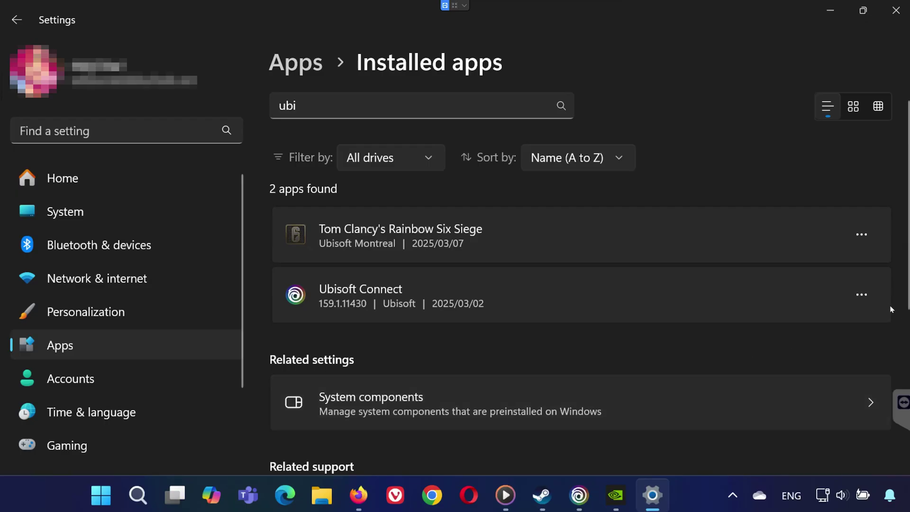
Bring up the uninstall option for Ubisoft Connect in the installed apps and view its download page in Firefox.
{"action": "left_click", "coordinate": [862, 295]}
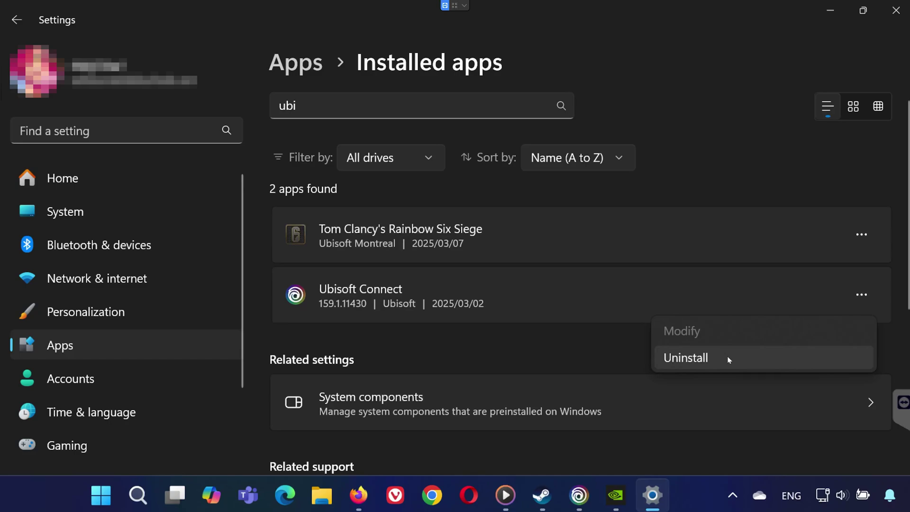
{"action": "mouse_move", "coordinate": [369, 510]}
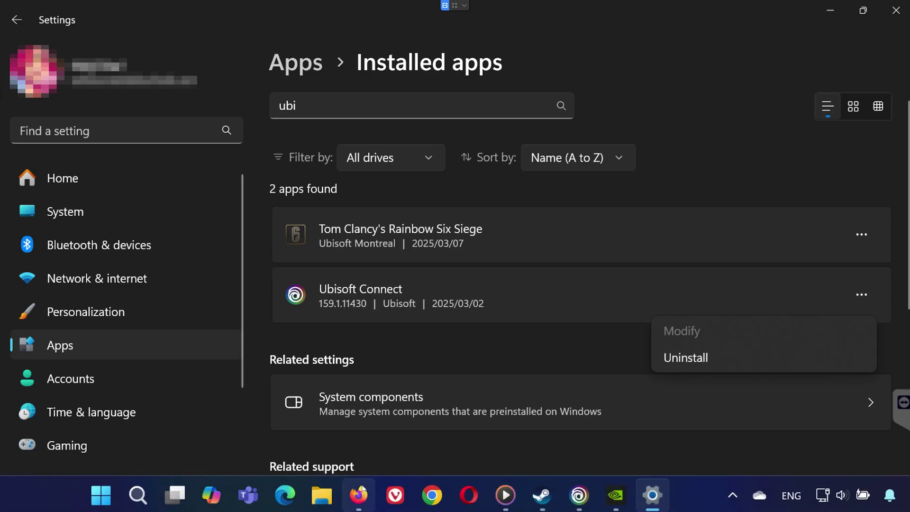
{"action": "left_click", "coordinate": [359, 496]}
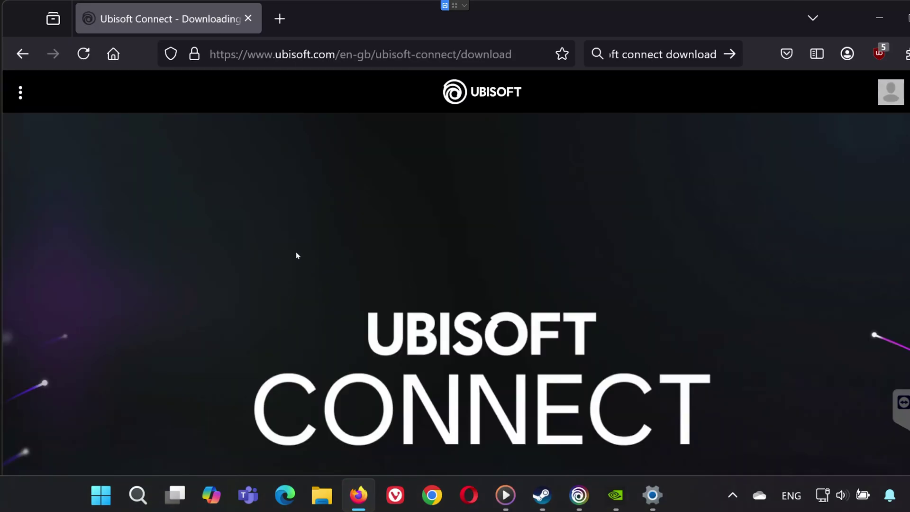
{"action": "left_click", "coordinate": [879, 18]}
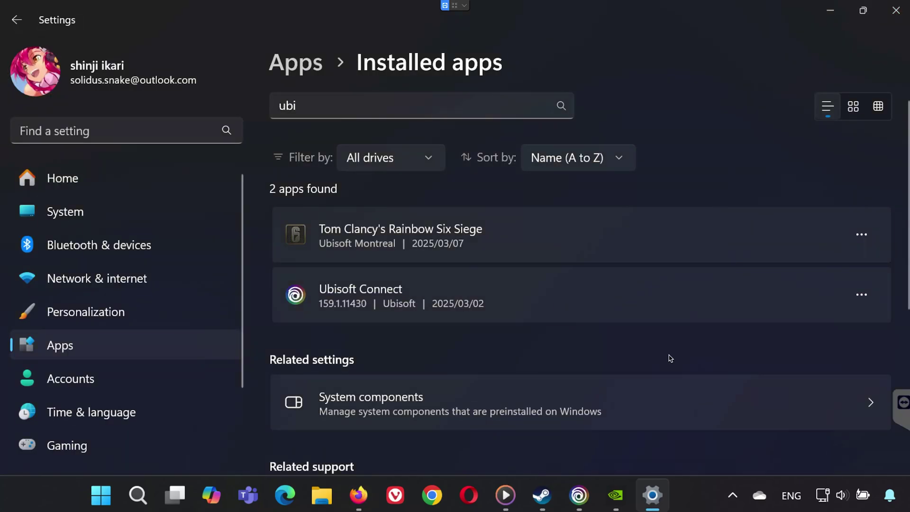
Bring up the uninstall option for Tom Clancy's Rainbow Six Siege, dismiss it and minimize the Settings window.
{"action": "left_click", "coordinate": [862, 234]}
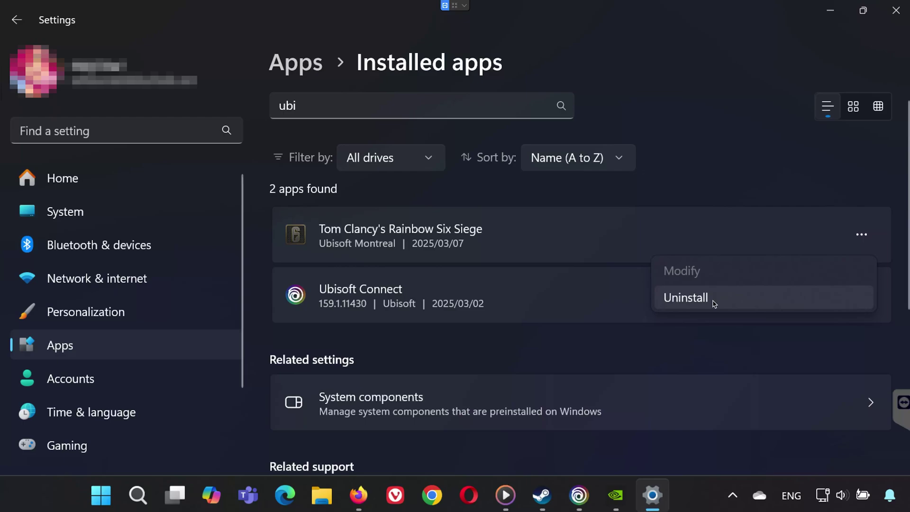
{"action": "left_click", "coordinate": [753, 203]}
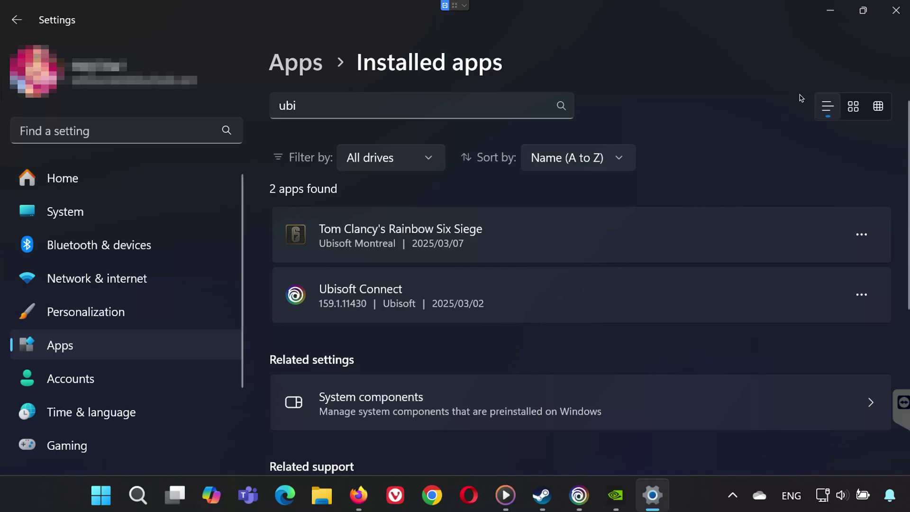
{"action": "left_click", "coordinate": [831, 10]}
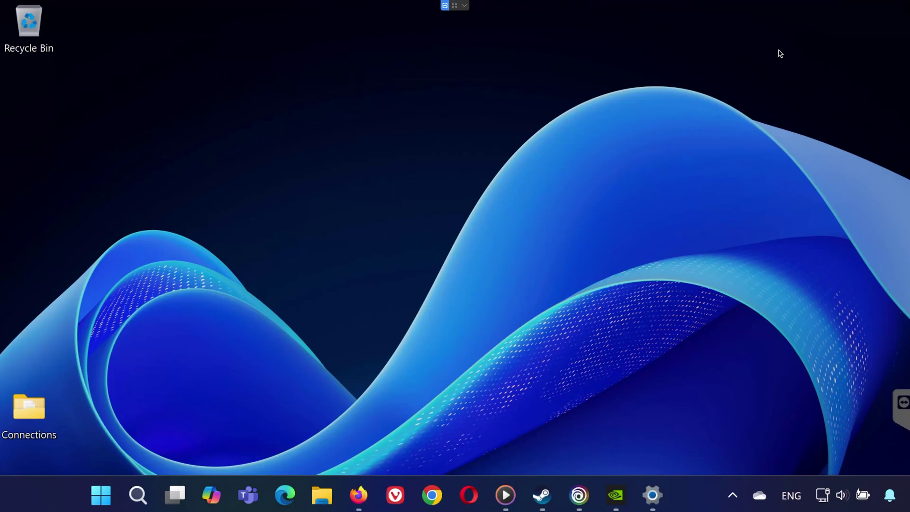